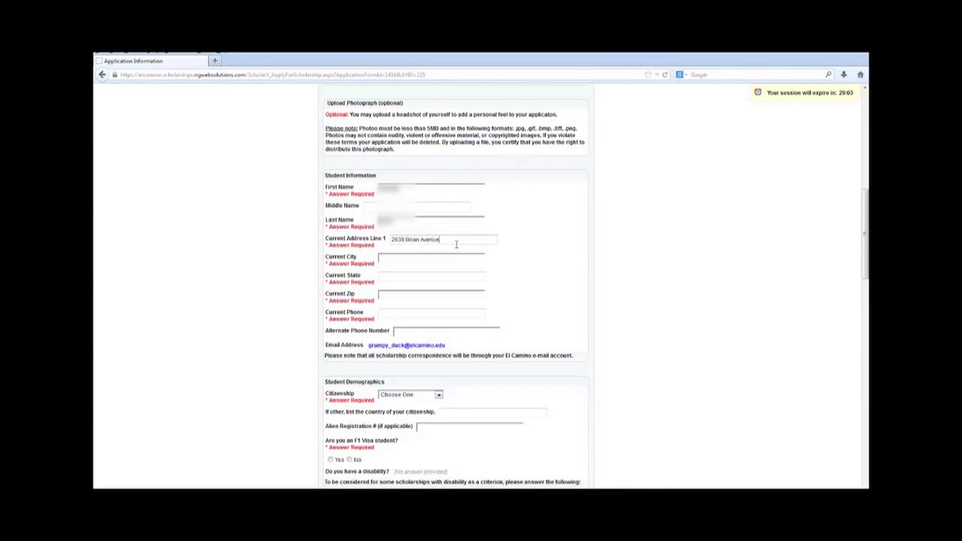
Answer the supplemental question about whom the student lives with as Alone, and save page 1 to continue to page 2
{"action": "scroll", "coordinate": [455, 244], "scroll_direction": "down", "scroll_amount": 5}
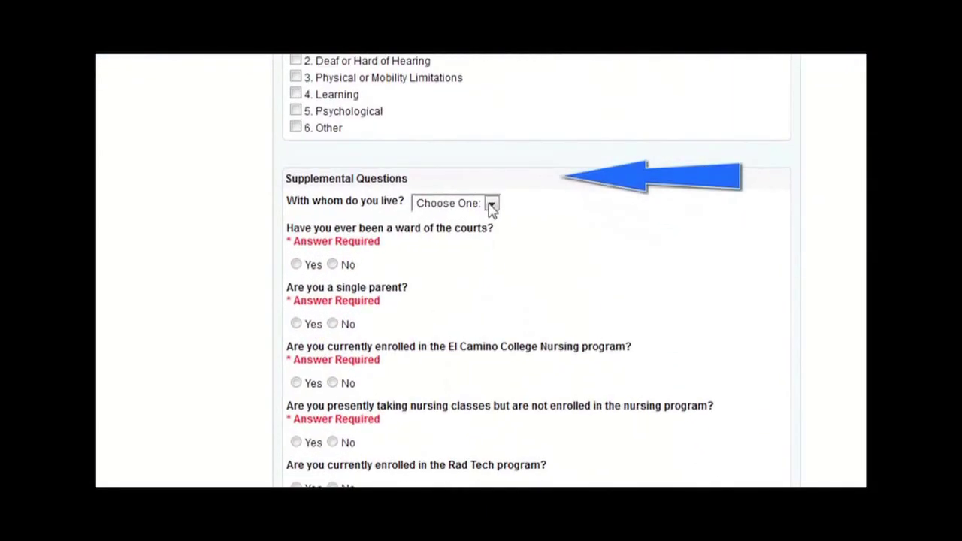
{"action": "left_click", "coordinate": [491, 203]}
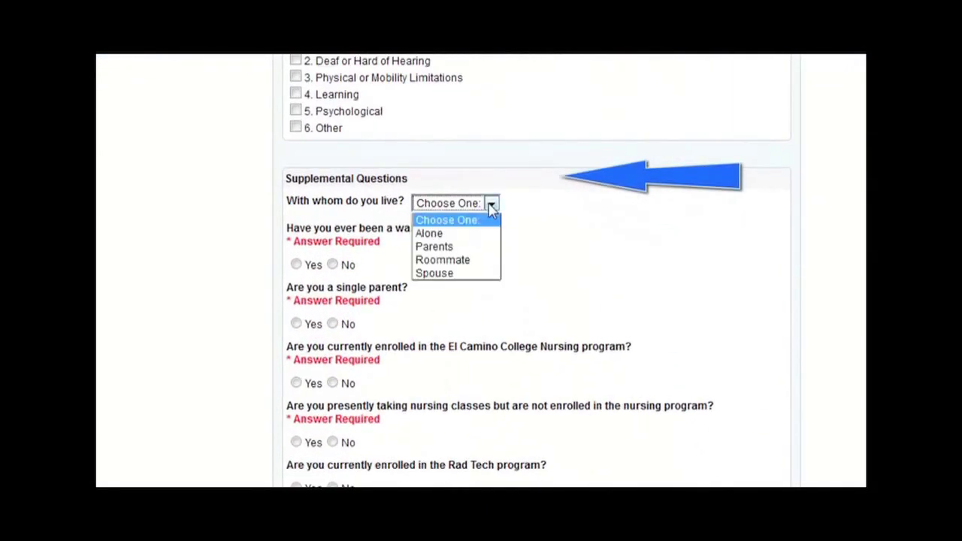
{"action": "left_click", "coordinate": [468, 233]}
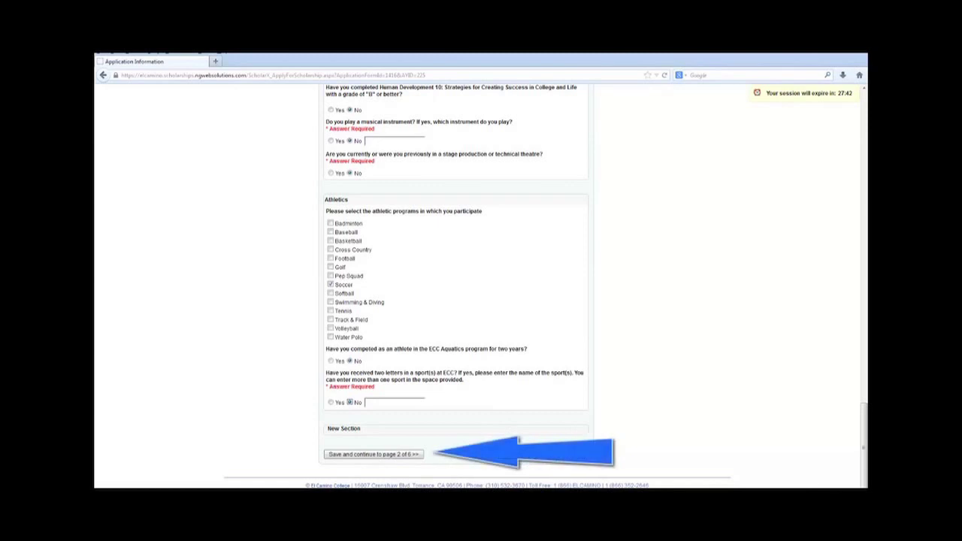
{"action": "left_click", "coordinate": [361, 455]}
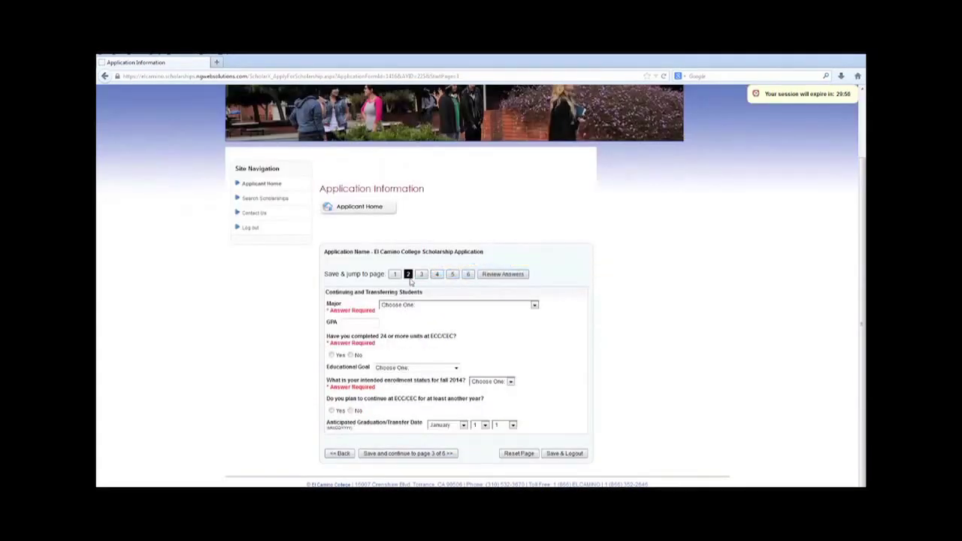
Set the major to AA General Office, GPA to 3.0, 24 or more completed units to Yes, and educational goal to A.A
{"action": "left_click", "coordinate": [533, 305]}
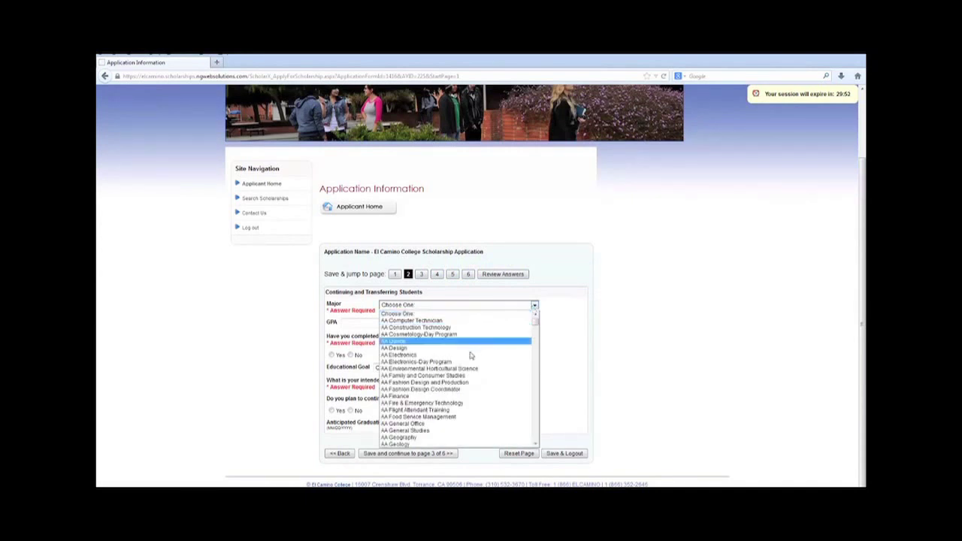
{"action": "left_click", "coordinate": [418, 423]}
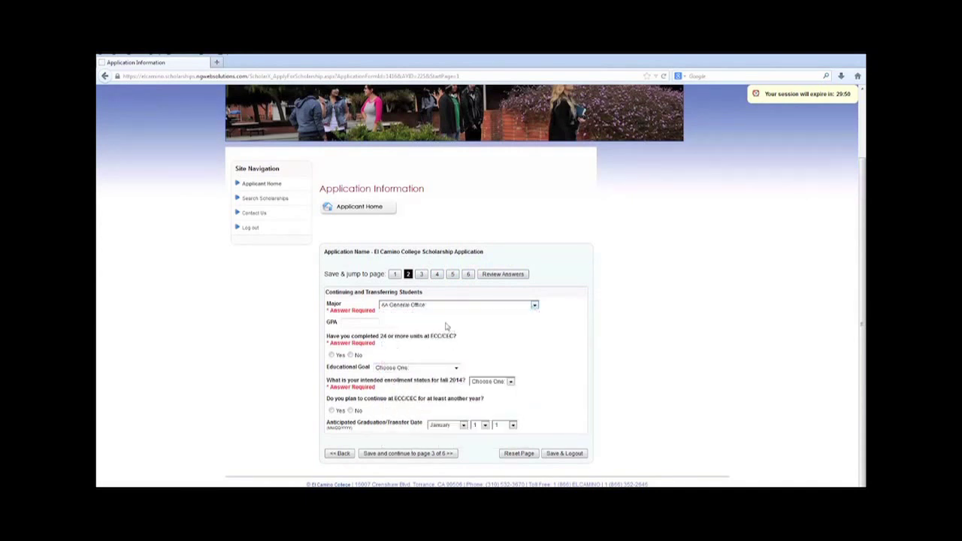
{"action": "left_click", "coordinate": [367, 326]}
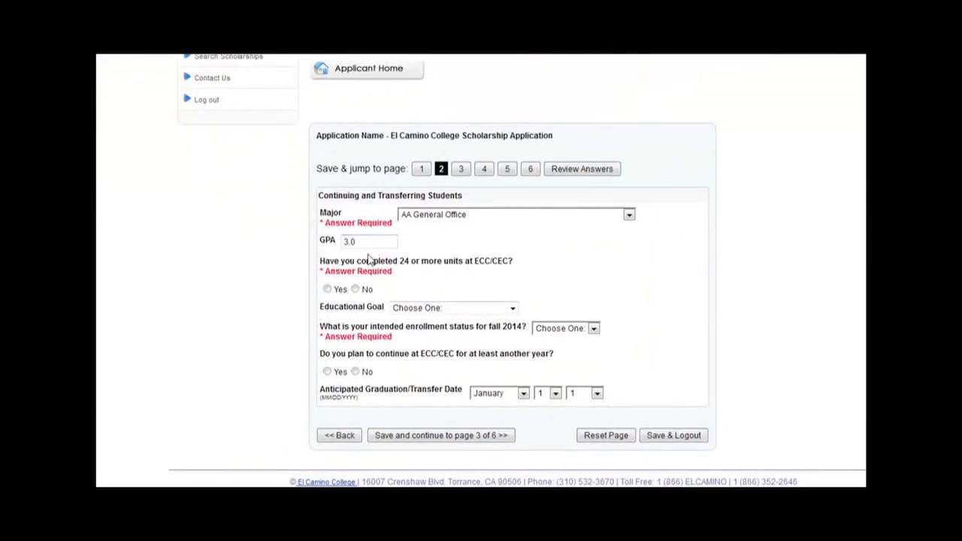
{"action": "left_click", "coordinate": [327, 289]}
{"action": "left_click", "coordinate": [511, 308]}
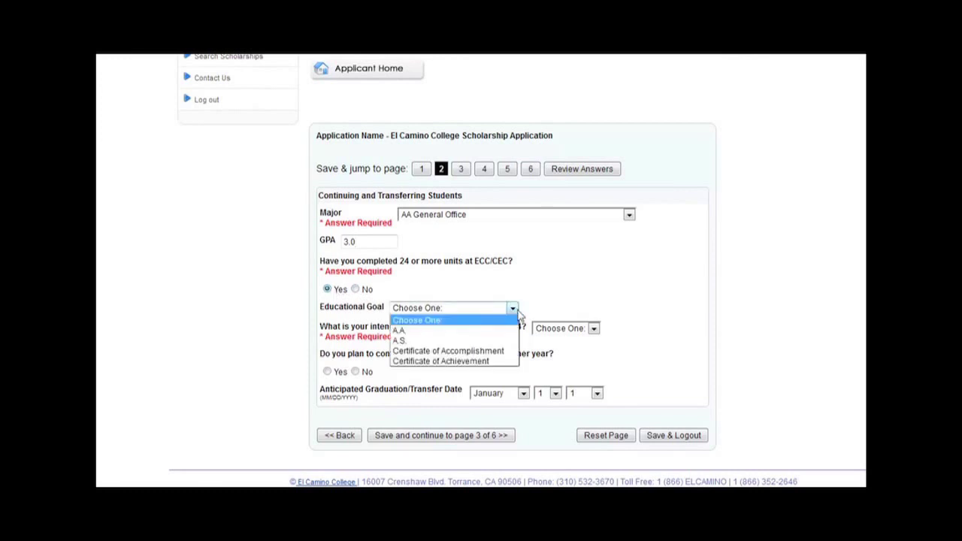
{"action": "left_click", "coordinate": [466, 332]}
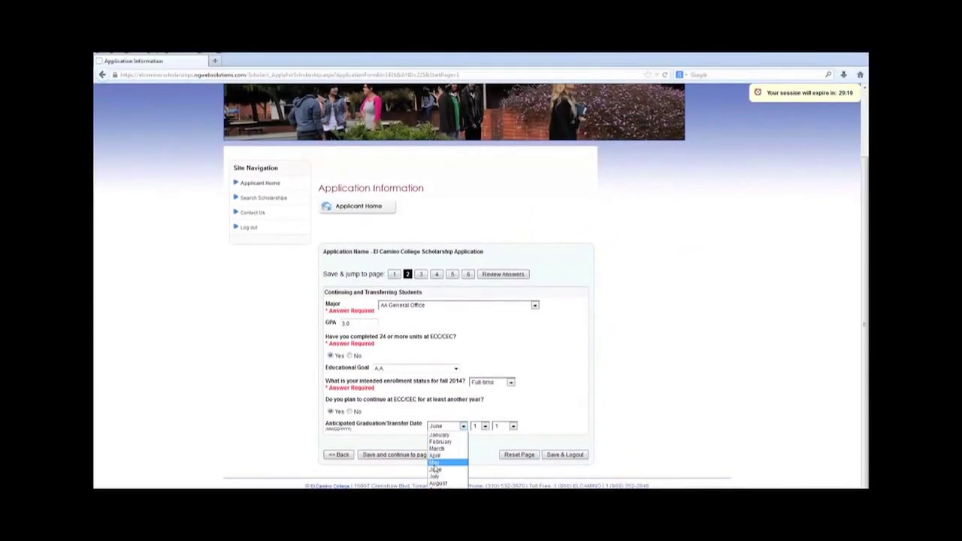
Set the anticipated graduation/transfer date to May 16, 2014, and save the page to continue to page 3
{"action": "left_click", "coordinate": [436, 463]}
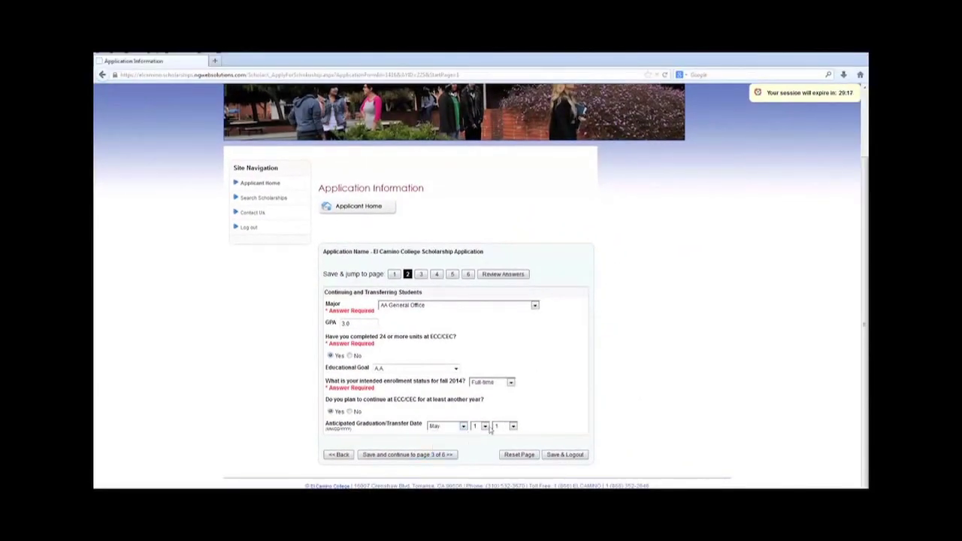
{"action": "left_click", "coordinate": [487, 426]}
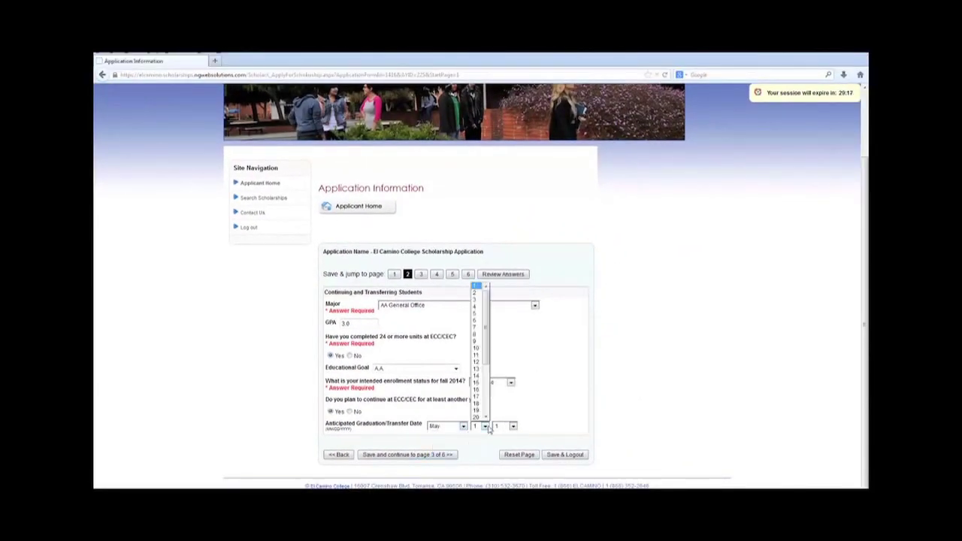
{"action": "left_click", "coordinate": [476, 390]}
{"action": "left_click", "coordinate": [514, 427]}
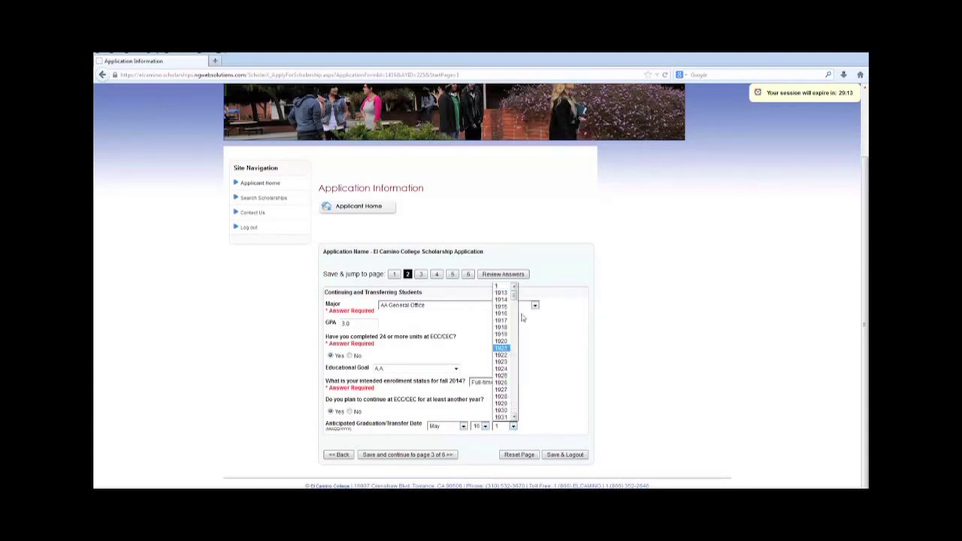
{"action": "left_click_drag", "start_coordinate": [514, 295], "coordinate": [504, 355]}
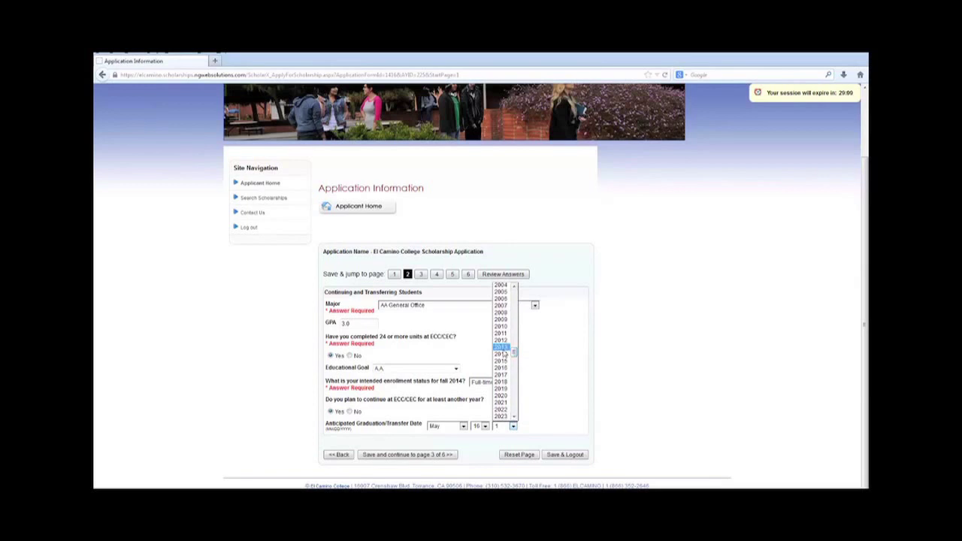
{"action": "left_click", "coordinate": [503, 356]}
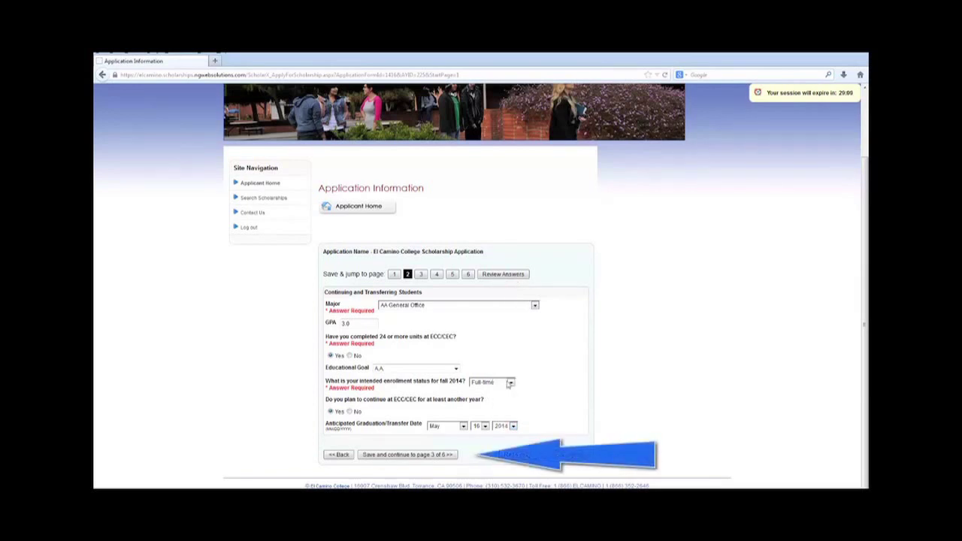
{"action": "left_click", "coordinate": [432, 454]}
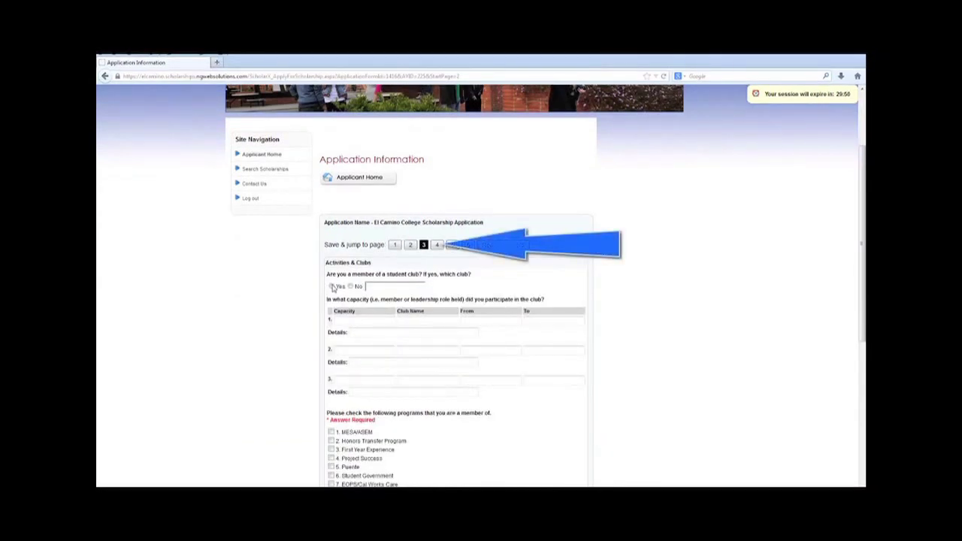
Enter French as the student club and Journey of Faith as the first community service location
{"action": "type", "text": "French"}
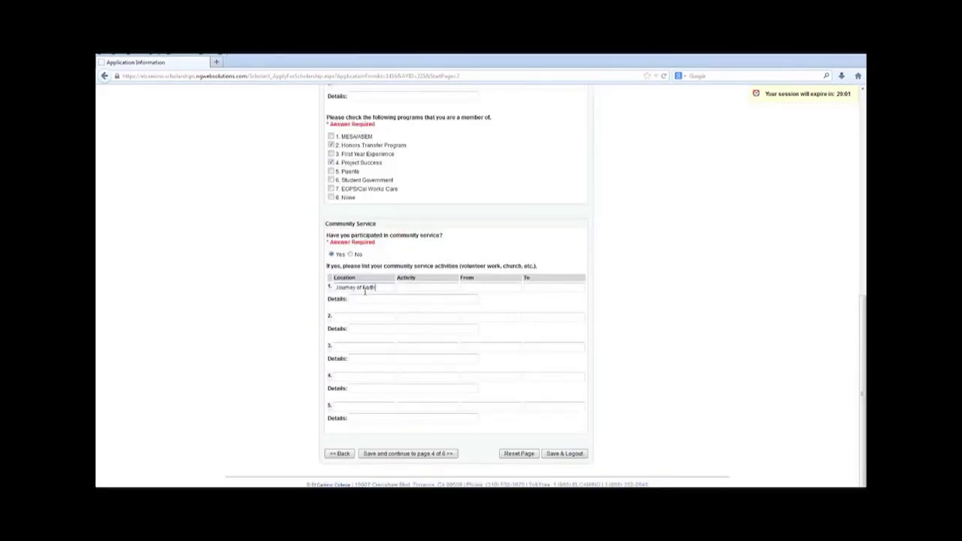
{"action": "key", "text": "Tab"}
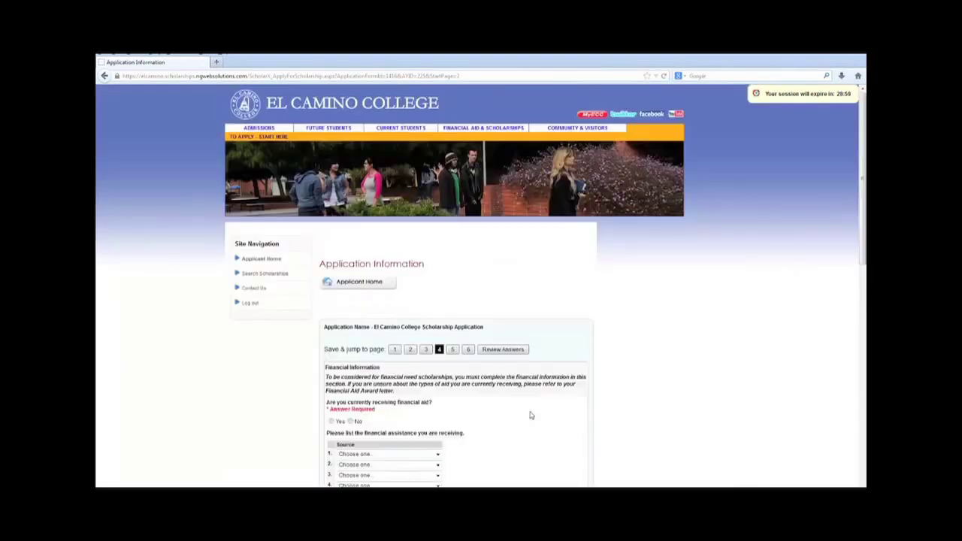
Copy the Sample Essay 1 text from Word into the financial need essay answer, and save the page to continue to page 5
{"action": "scroll", "coordinate": [529, 415], "scroll_direction": "down", "scroll_amount": 2}
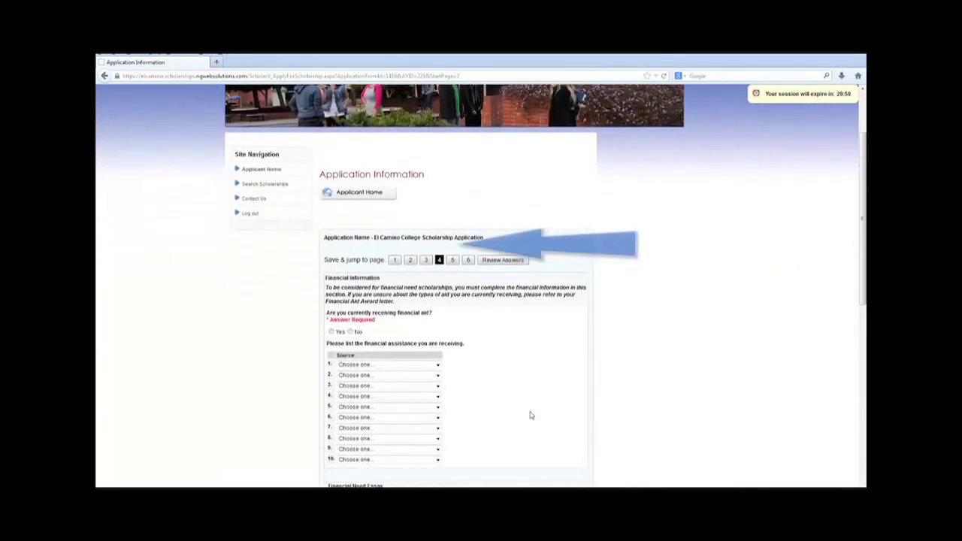
{"action": "scroll", "coordinate": [530, 414], "scroll_direction": "down", "scroll_amount": 1}
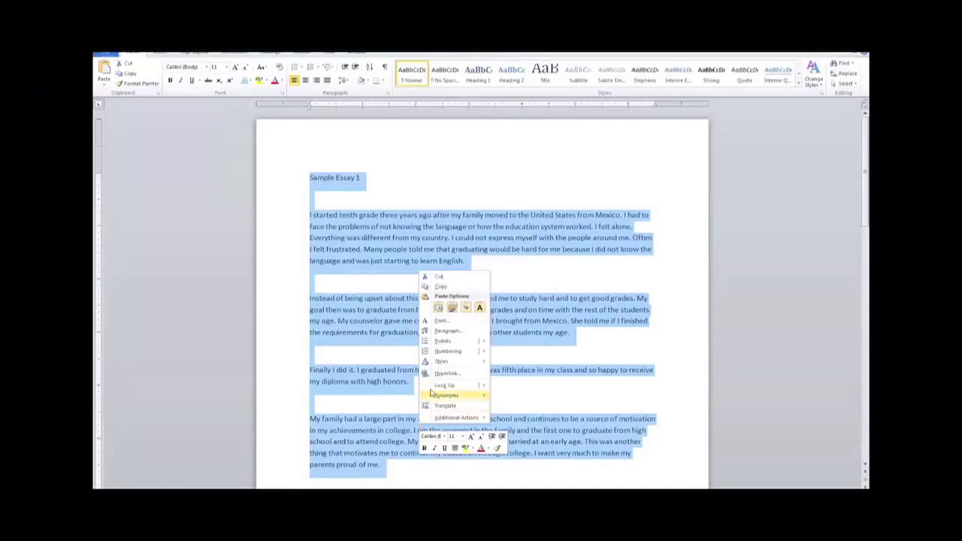
{"action": "left_click", "coordinate": [440, 287]}
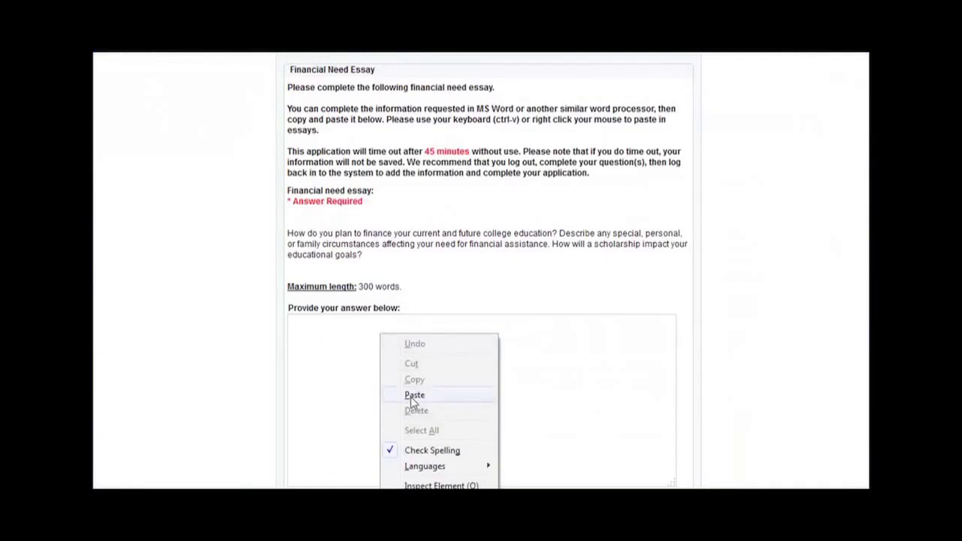
{"action": "left_click", "coordinate": [414, 395]}
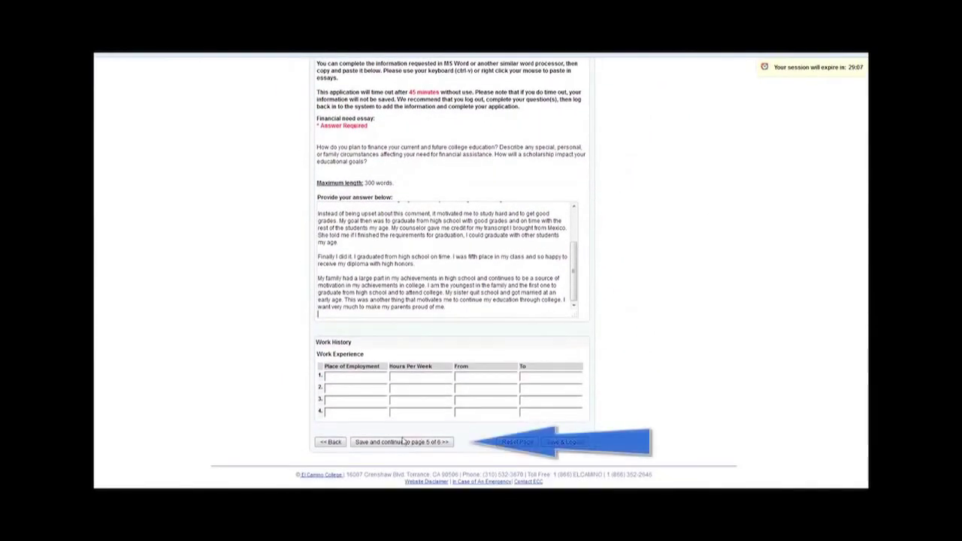
{"action": "left_click", "coordinate": [385, 445]}
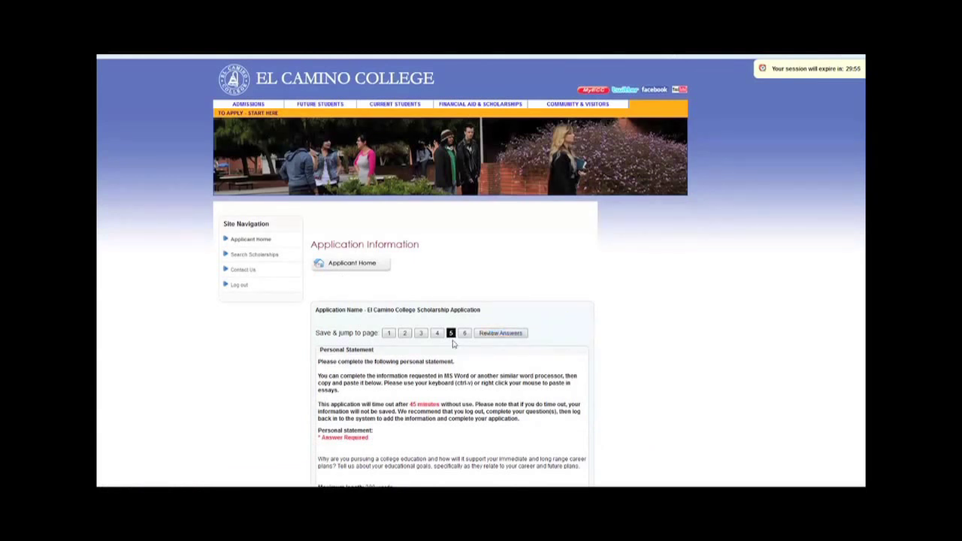
Copy the selected career goals essay from Word into the personal statement answer on page 5
{"action": "scroll", "coordinate": [661, 333], "scroll_direction": "down", "scroll_amount": 4}
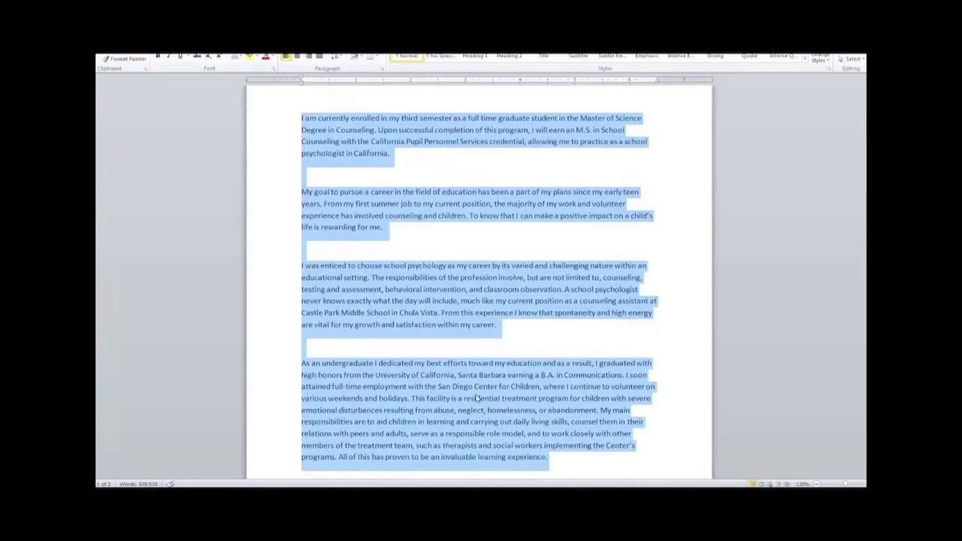
{"action": "right_click", "coordinate": [475, 399]}
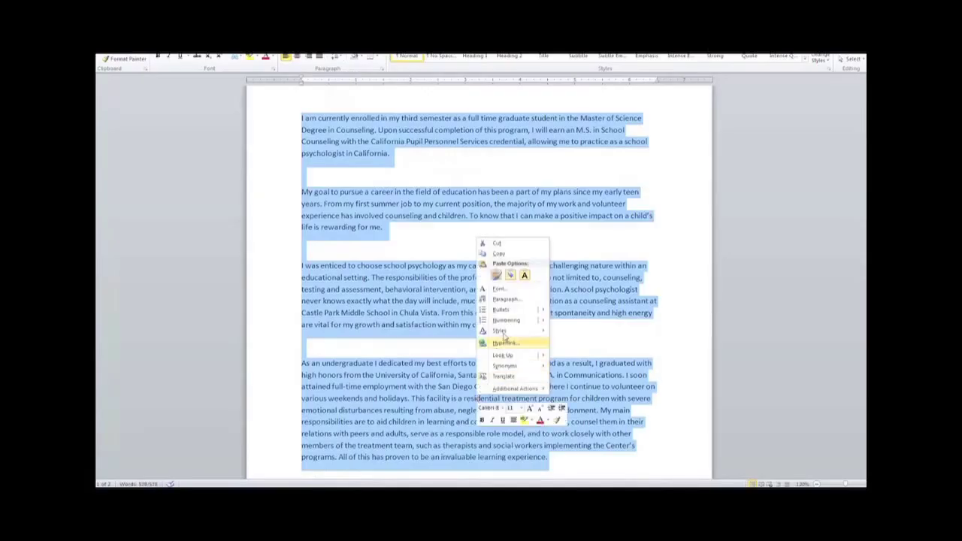
{"action": "left_click", "coordinate": [497, 254]}
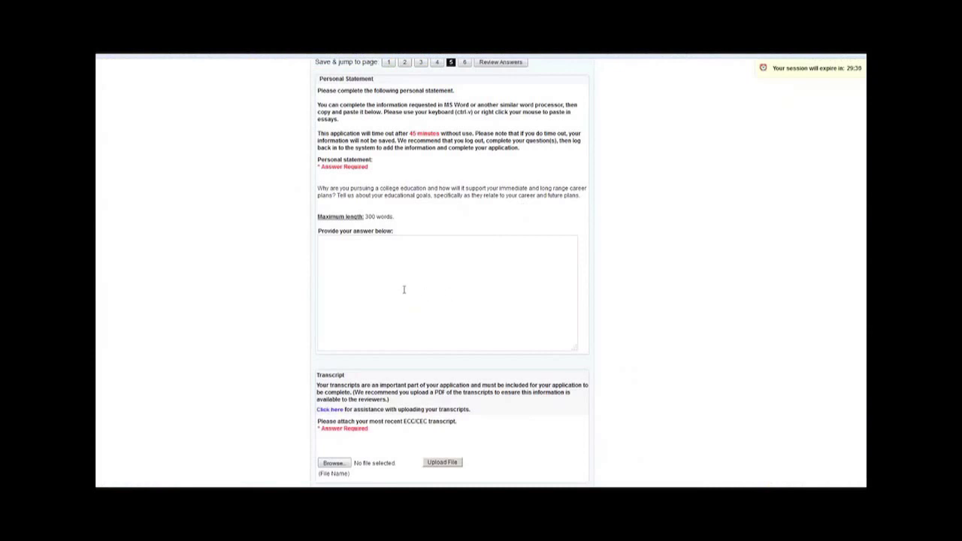
{"action": "right_click", "coordinate": [382, 263]}
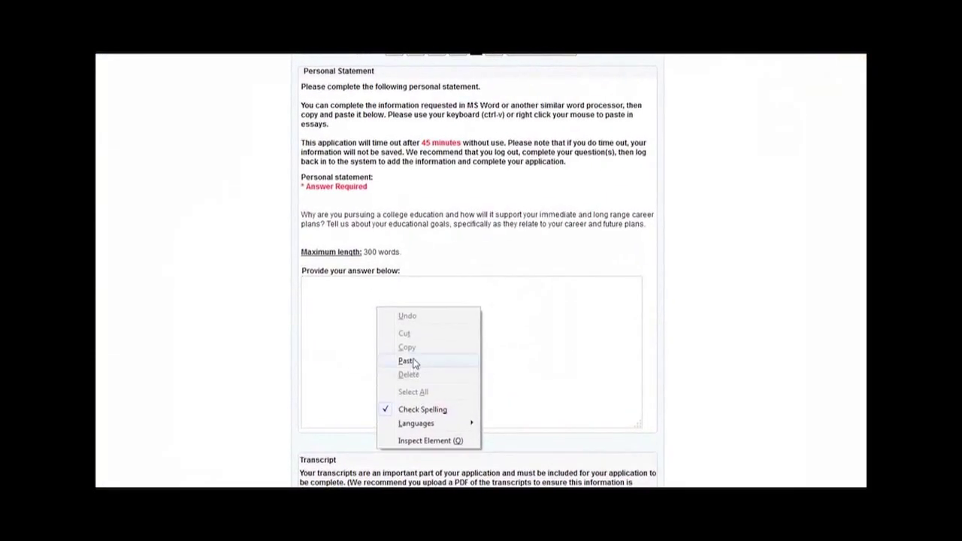
{"action": "left_click", "coordinate": [404, 299]}
Attach sample_transcript.pdf as the most recent ECC/CEC transcript and upload it
{"action": "scroll", "coordinate": [526, 468], "scroll_direction": "down", "scroll_amount": 3}
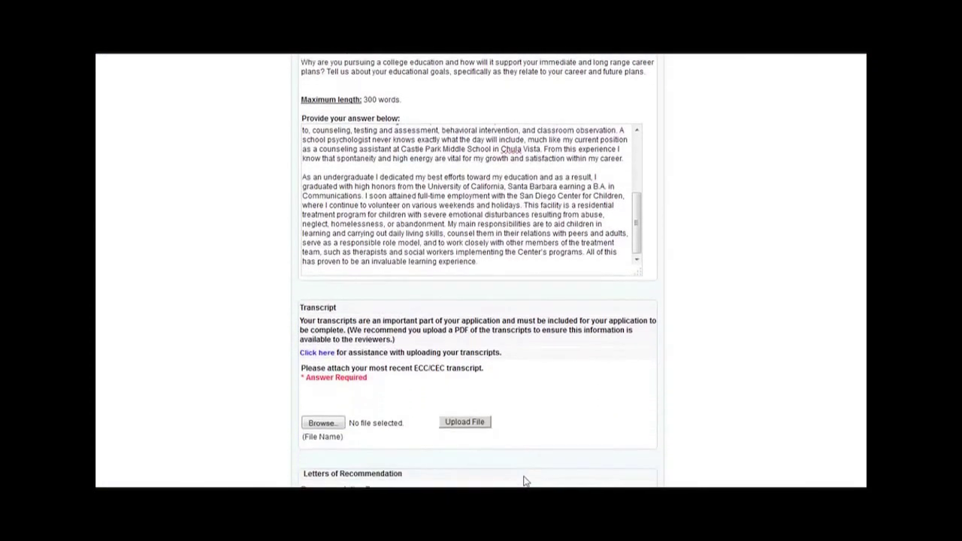
{"action": "scroll", "coordinate": [530, 481], "scroll_direction": "down", "scroll_amount": 1}
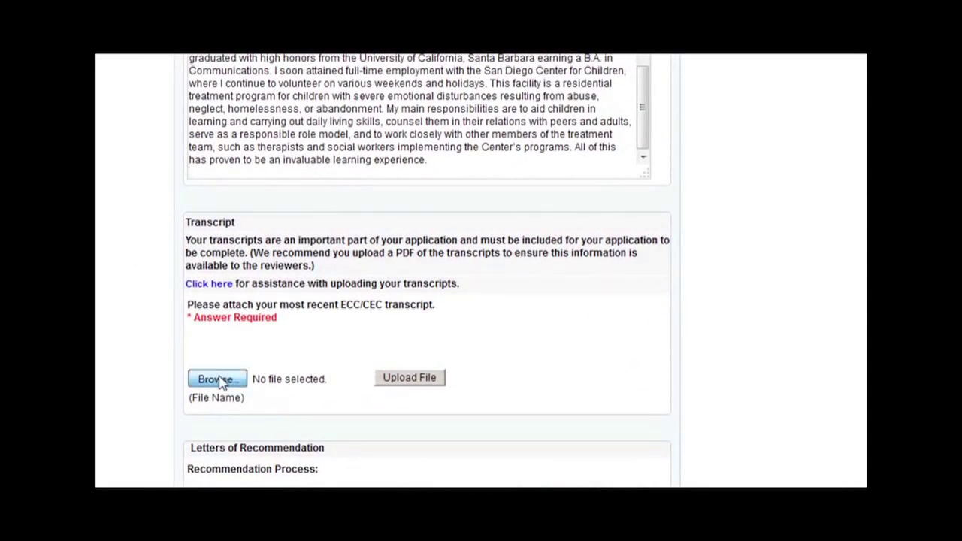
{"action": "left_click", "coordinate": [218, 379]}
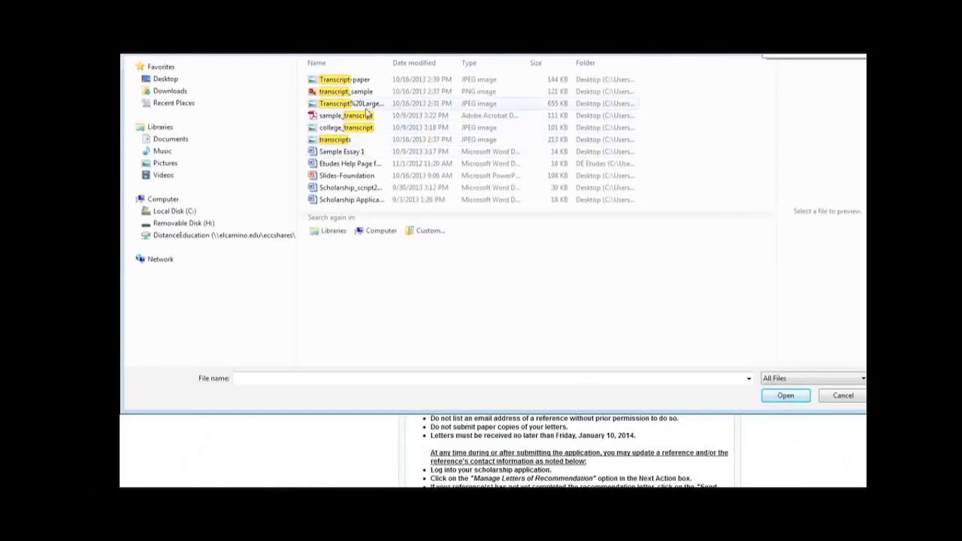
{"action": "left_click", "coordinate": [313, 117]}
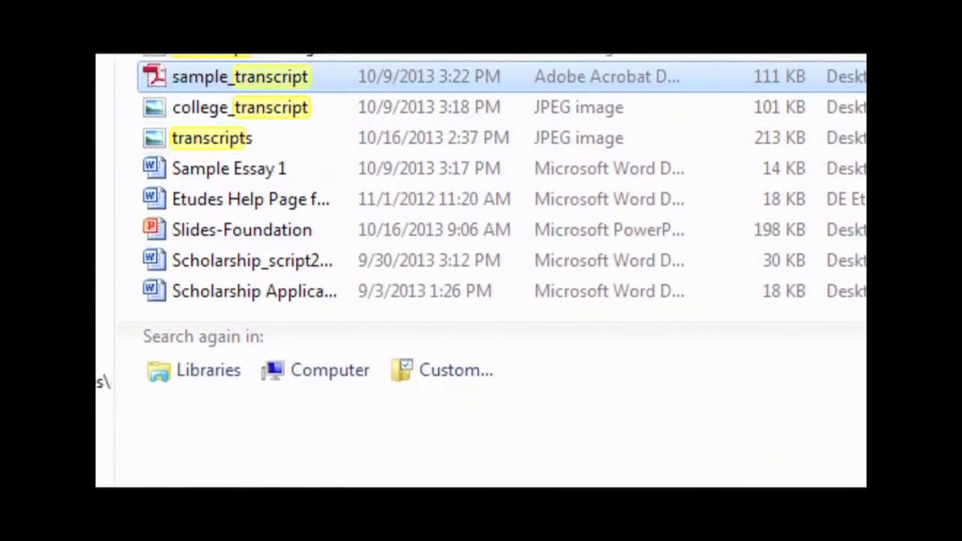
{"action": "left_click", "coordinate": [621, 415]}
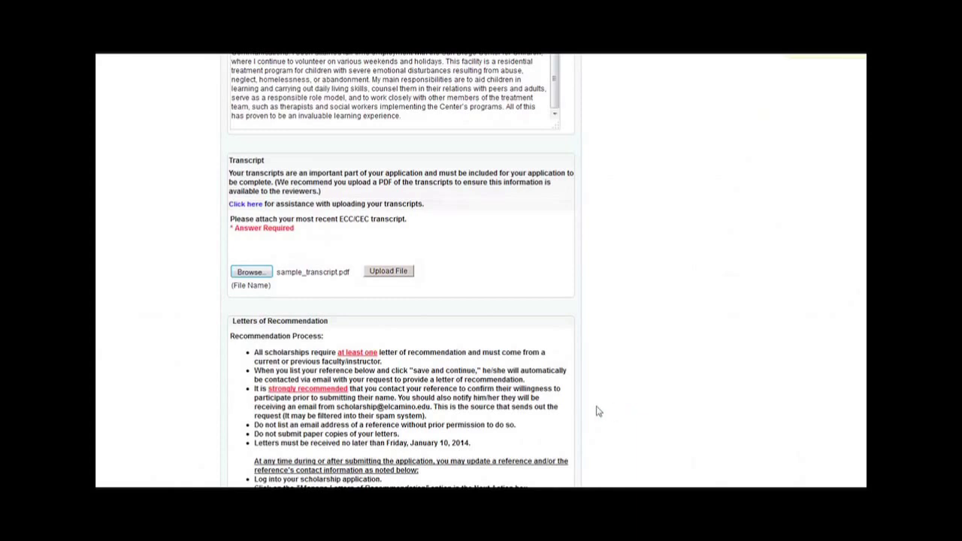
{"action": "left_click", "coordinate": [398, 275]}
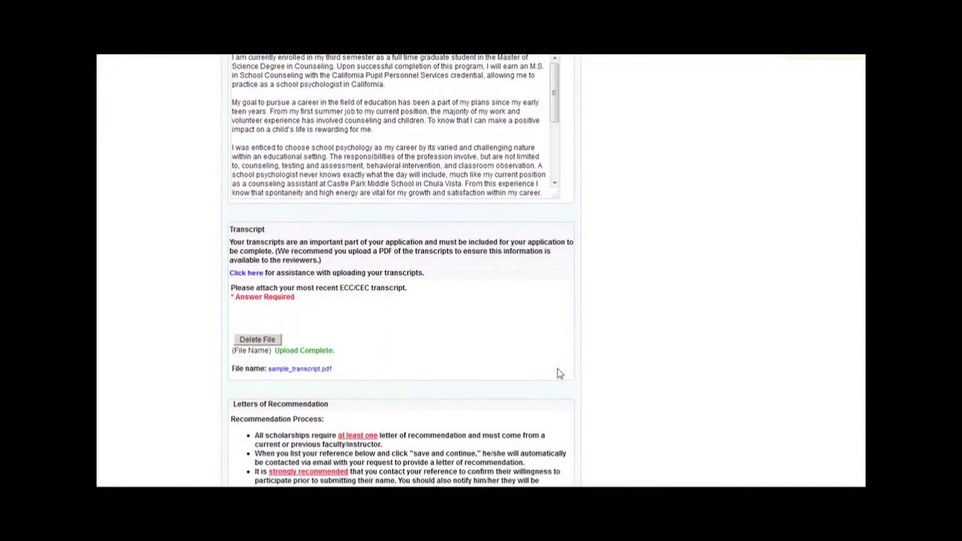
Enter the first recommender's full name and e-mail in the reference contact information under Letters of Recommendation
{"action": "scroll", "coordinate": [558, 372], "scroll_direction": "down", "scroll_amount": 3}
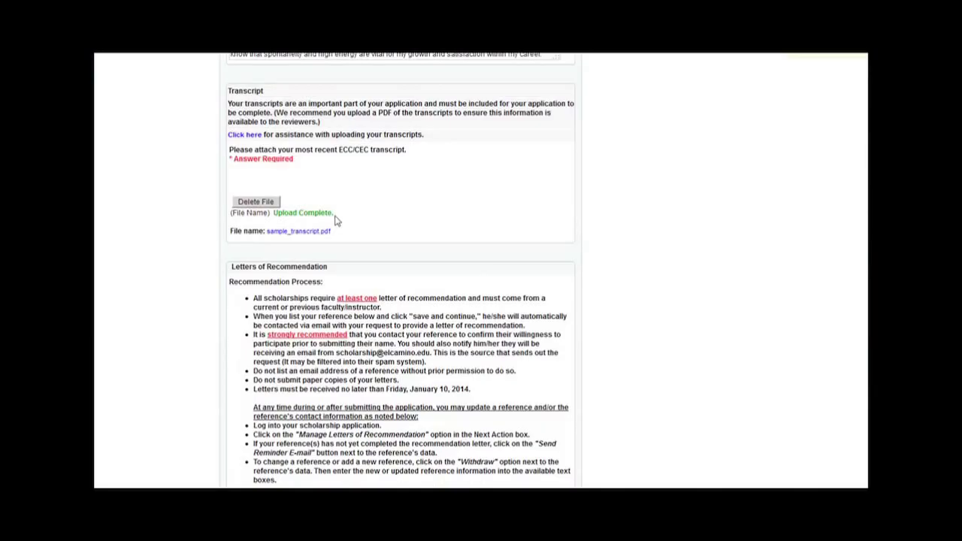
{"action": "scroll", "coordinate": [378, 219], "scroll_direction": "down", "scroll_amount": 3}
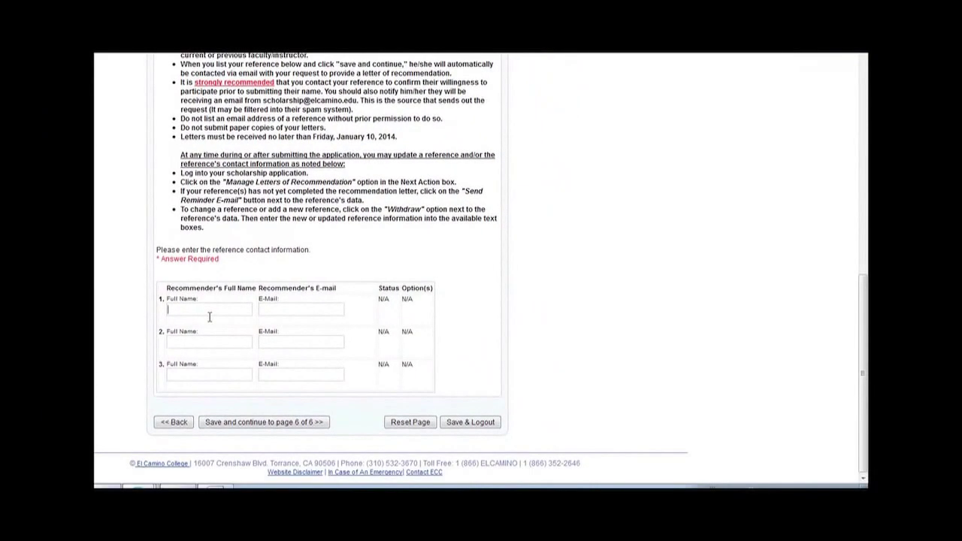
{"action": "left_click", "coordinate": [208, 314]}
{"action": "type", "text": "To"}
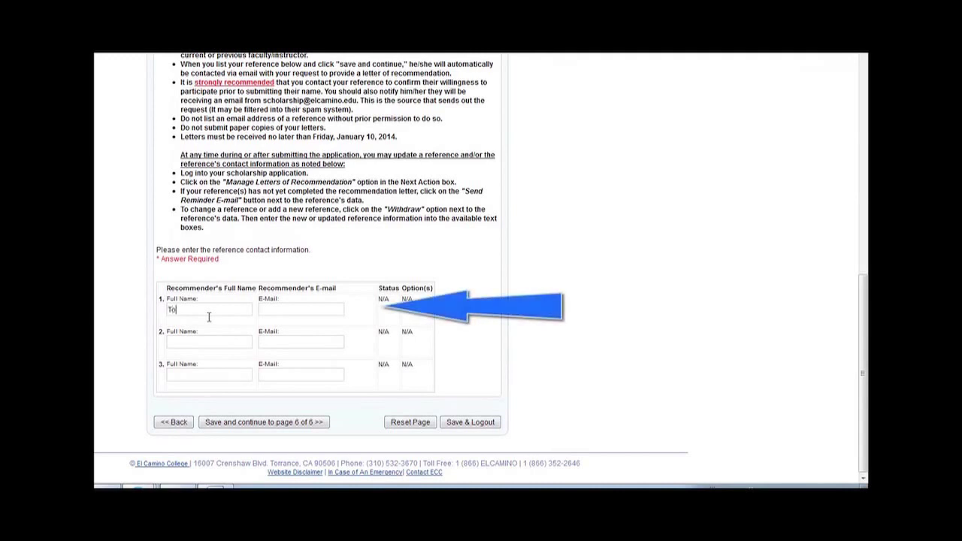
{"action": "type", "text": "m Smith"}
{"action": "left_click", "coordinate": [283, 315]}
{"action": "type", "text": "ts"}
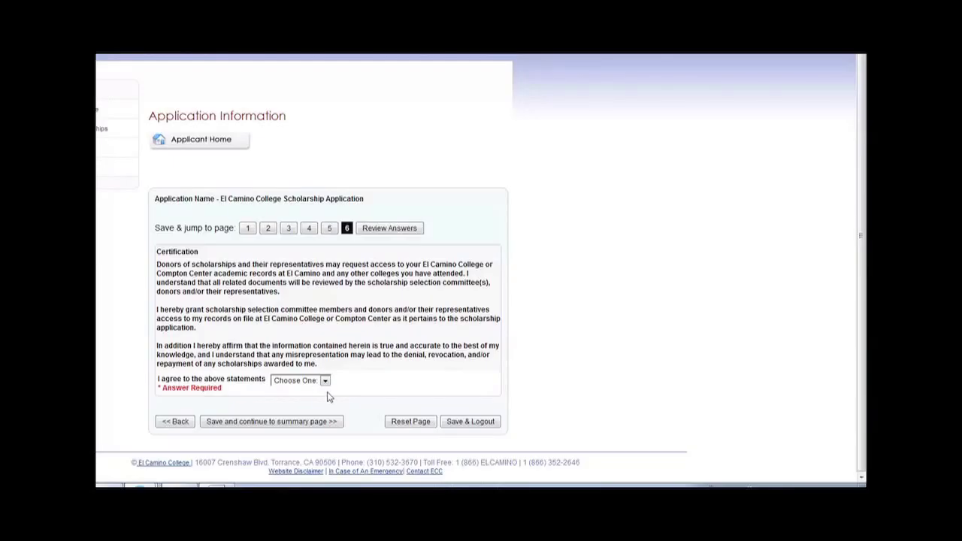
Set the certification statements to I Agree, and review the answers on the summary page down to the application submission section
{"action": "left_click", "coordinate": [326, 381]}
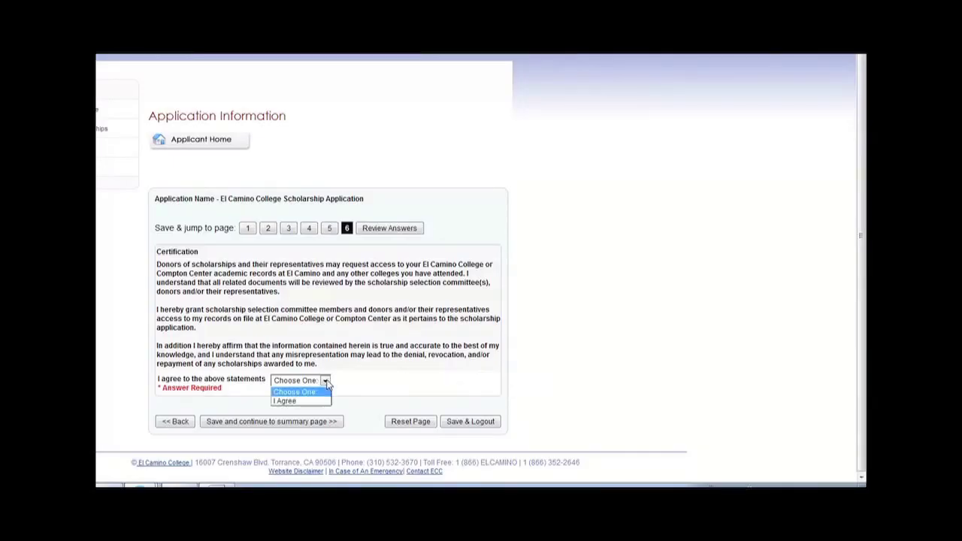
{"action": "left_click", "coordinate": [306, 401]}
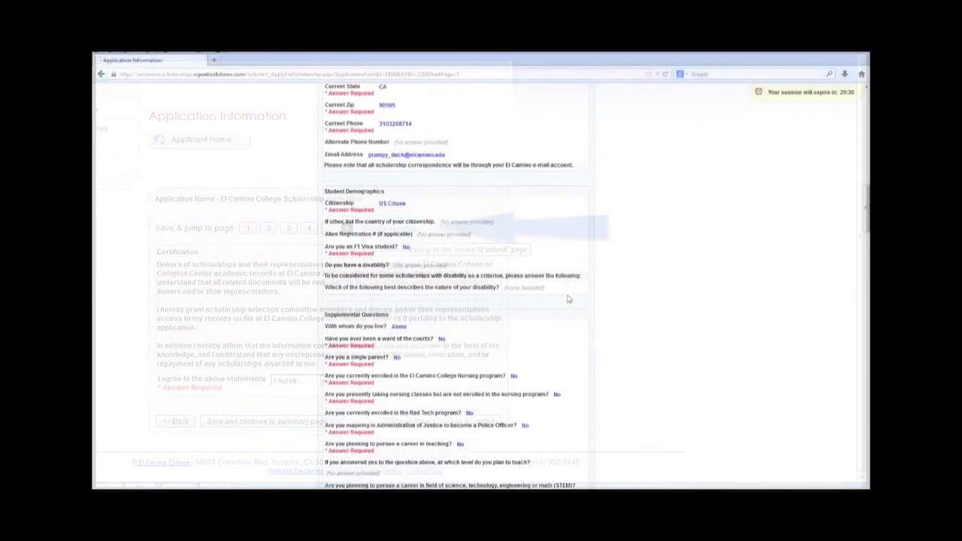
{"action": "scroll", "coordinate": [569, 297], "scroll_direction": "down", "scroll_amount": 5}
{"action": "scroll", "coordinate": [569, 299], "scroll_direction": "down", "scroll_amount": 10}
{"action": "scroll", "coordinate": [570, 296], "scroll_direction": "down", "scroll_amount": 10}
{"action": "scroll", "coordinate": [569, 299], "scroll_direction": "down", "scroll_amount": 10}
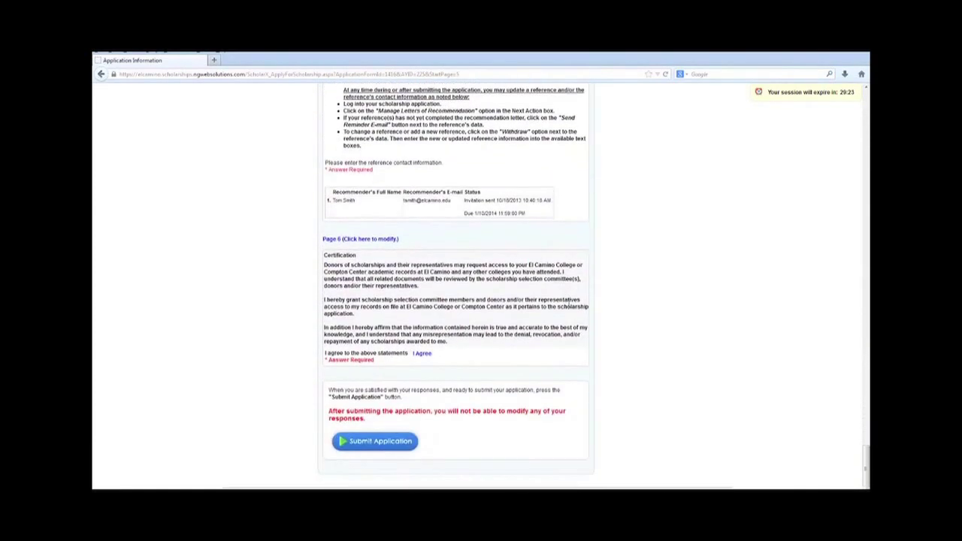